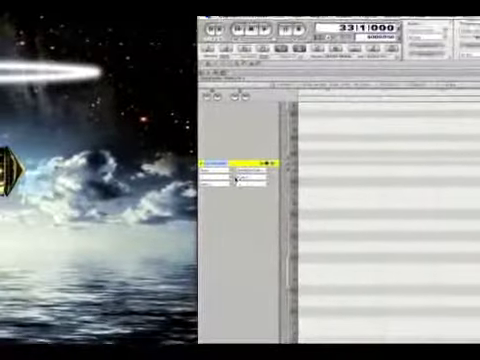
Open the output assignment list for the yellow MIDI track in the Tracks window.
{"action": "left_click", "coordinate": [240, 176]}
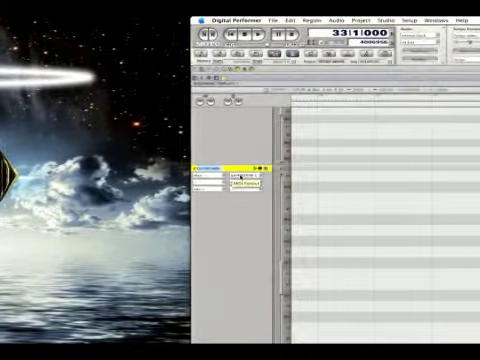